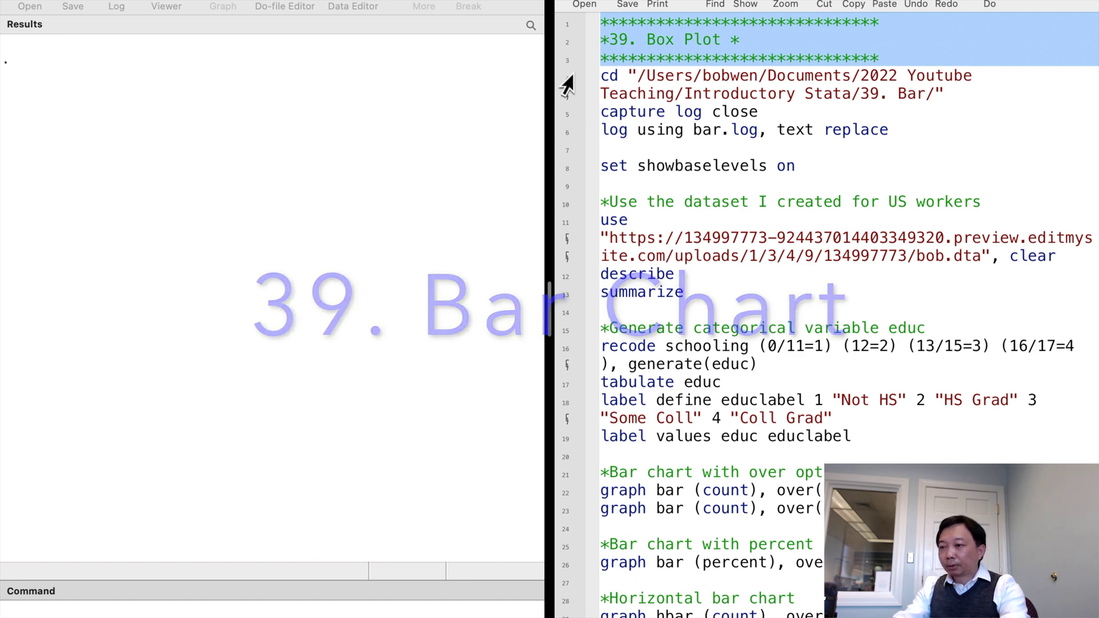
Step: Run the working-directory and log setup lines, then load, describe and summarize the dataset
{"action": "left_click_drag", "start_coordinate": [560, 77], "coordinate": [560, 171]}
{"action": "key", "text": "super+shift+d"}
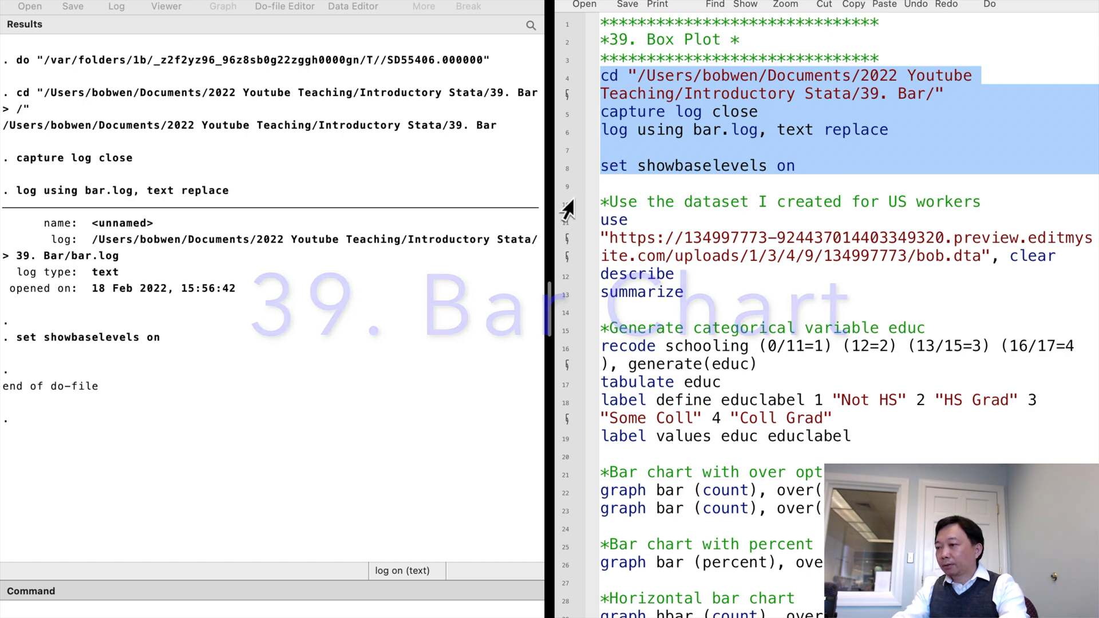
{"action": "left_click_drag", "start_coordinate": [566, 204], "coordinate": [566, 301]}
{"action": "key", "text": "super+shift+d"}
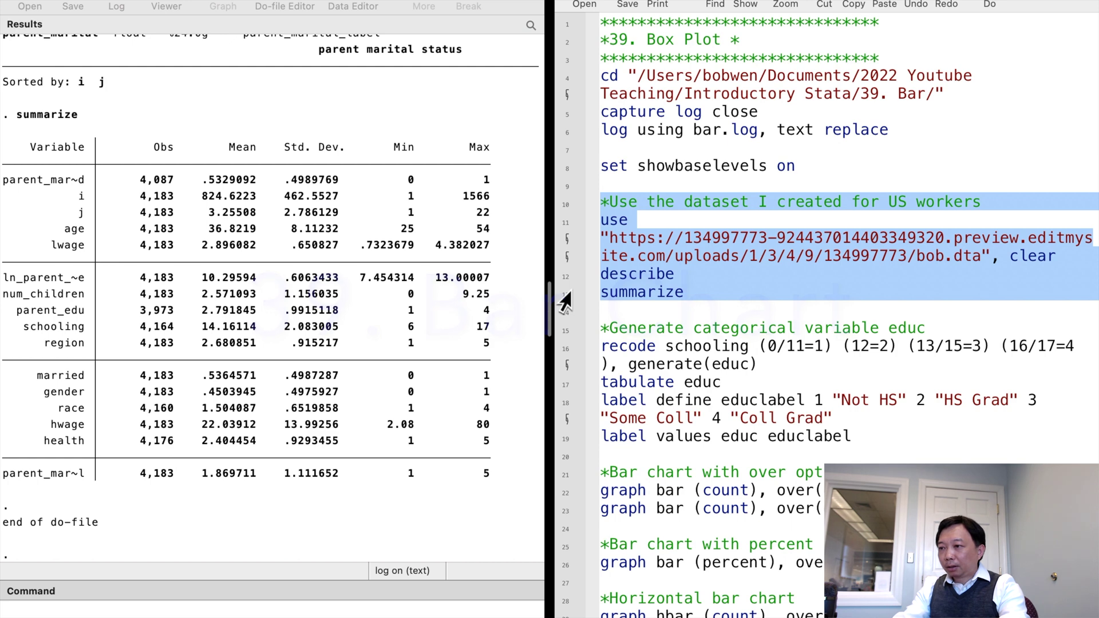
Step: Run the educ block, recoding schooling into four categories labelled with educlabel (4,164 total)
{"action": "left_click", "coordinate": [564, 331]}
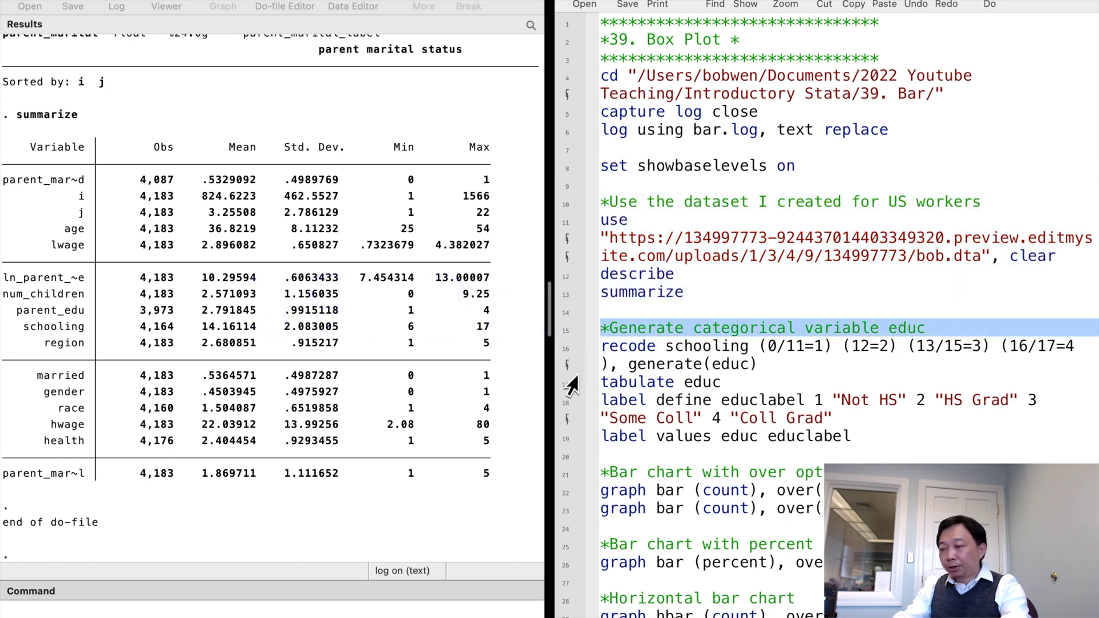
{"action": "scroll", "coordinate": [568, 378], "scroll_direction": "down", "scroll_amount": 1}
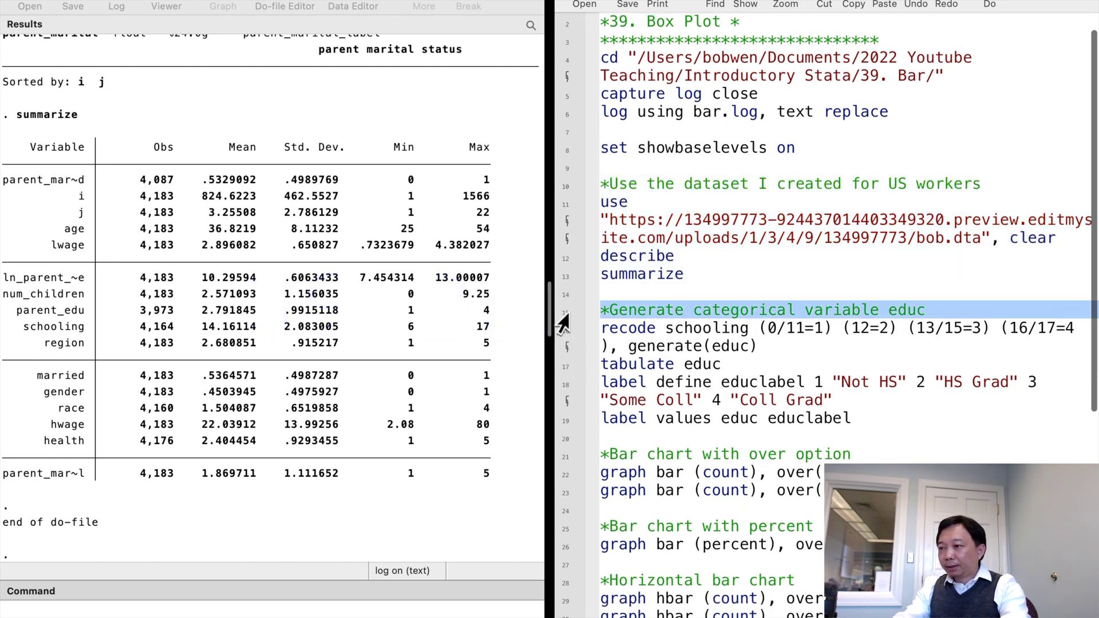
{"action": "left_click_drag", "start_coordinate": [561, 316], "coordinate": [561, 417]}
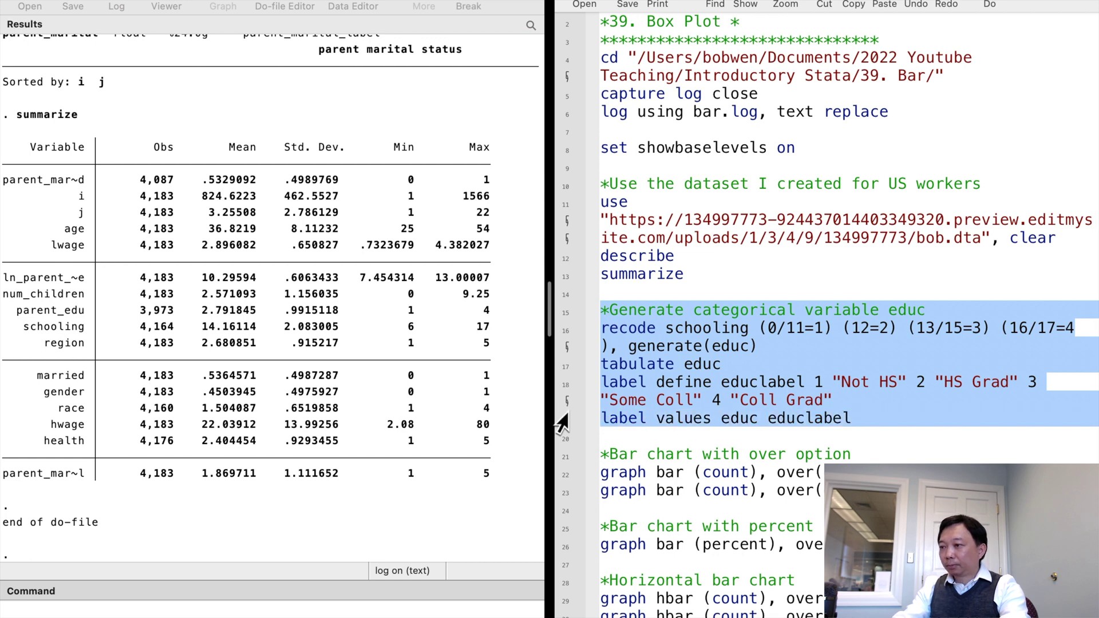
{"action": "key", "text": "super+shift+d"}
{"action": "scroll", "coordinate": [584, 449], "scroll_direction": "down", "scroll_amount": 2}
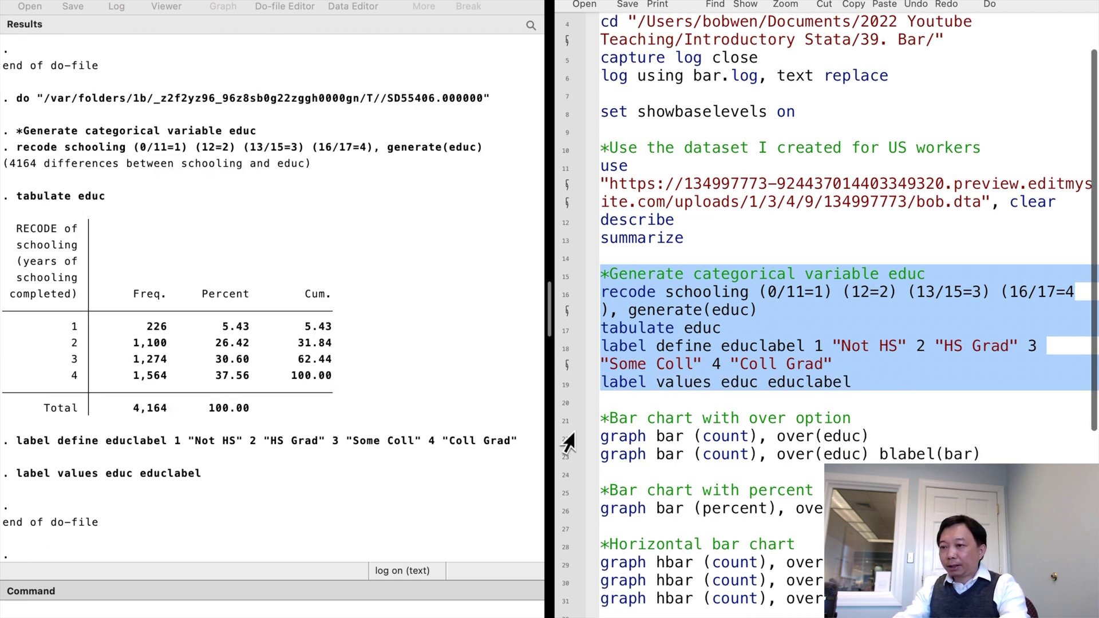
{"action": "left_click", "coordinate": [567, 424]}
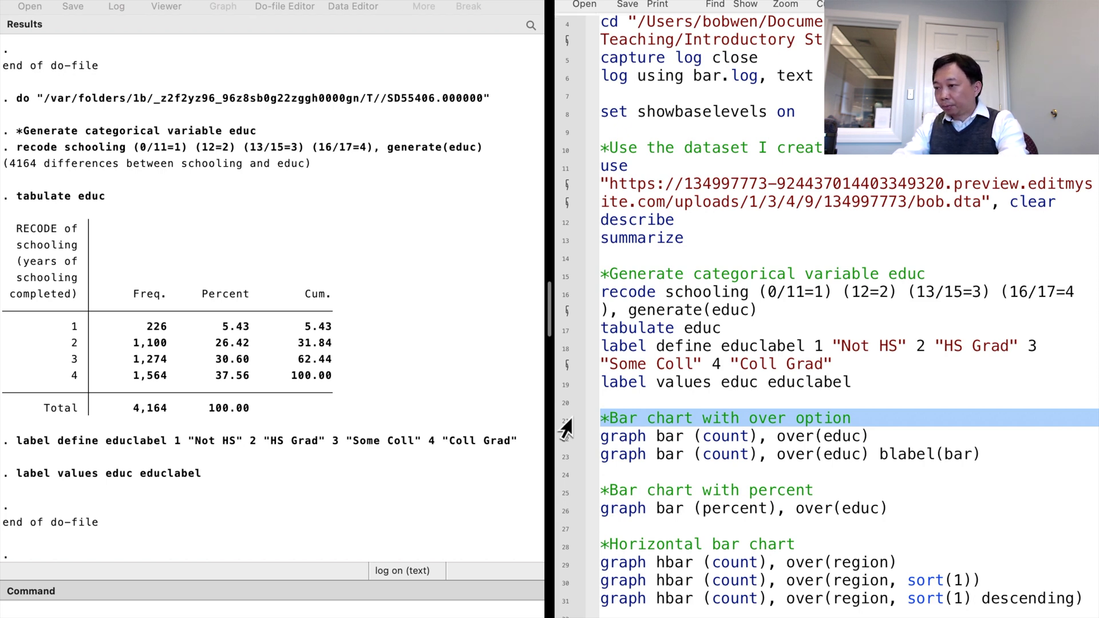
{"action": "left_click", "coordinate": [563, 439]}
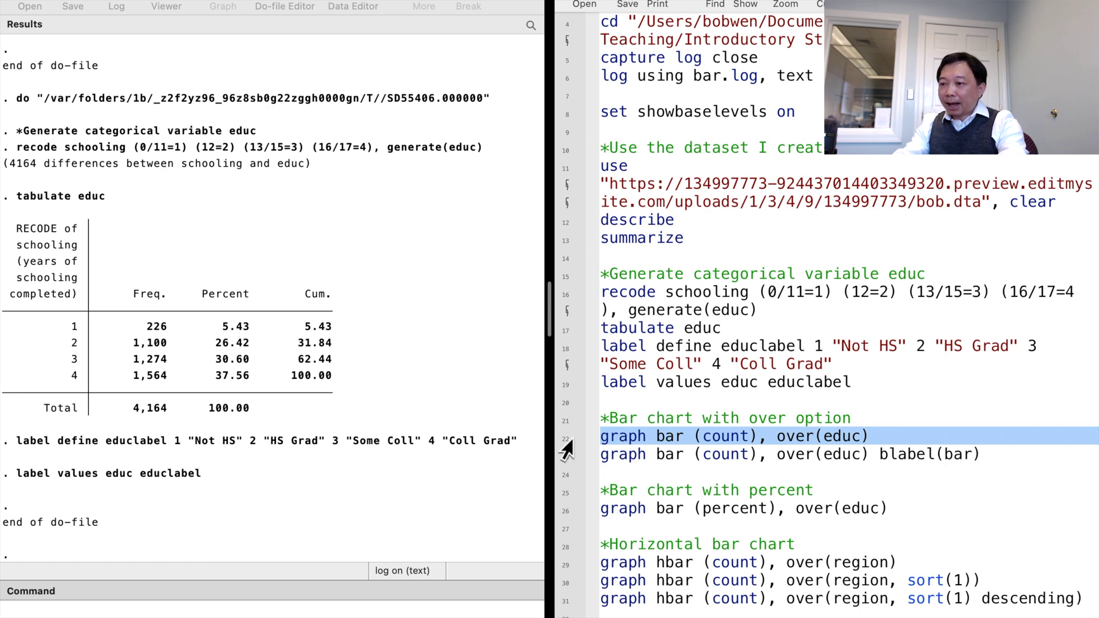
Step: Draw the count bar chart over educ, then redraw it with blabel(bar) counts 226, 1100, 1274, 1564
{"action": "key", "text": "super+shift+d"}
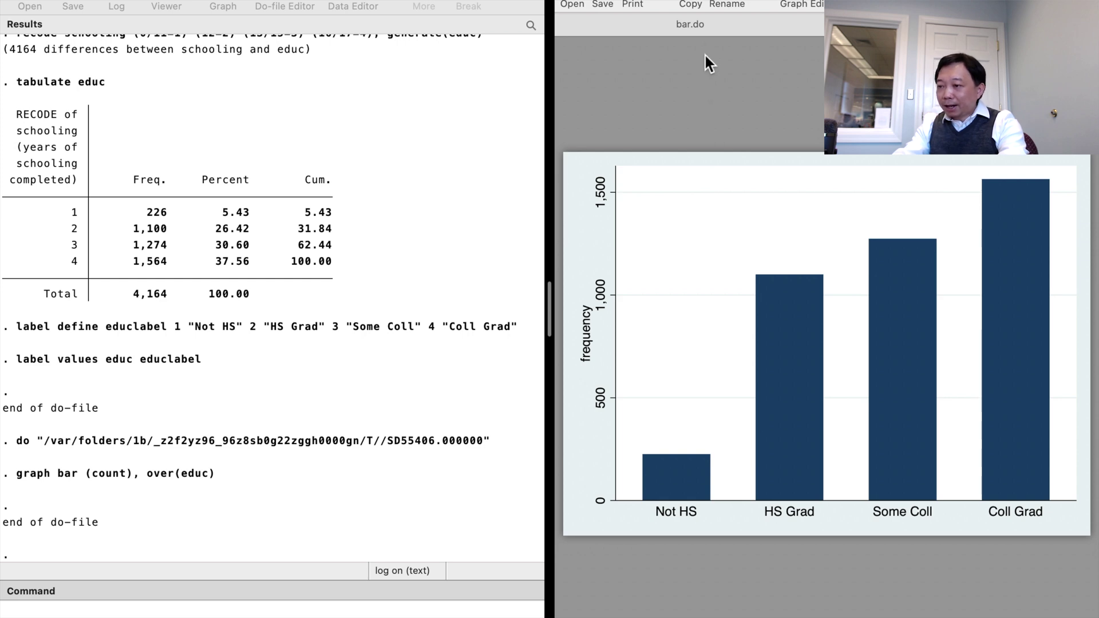
{"action": "left_click", "coordinate": [708, 28]}
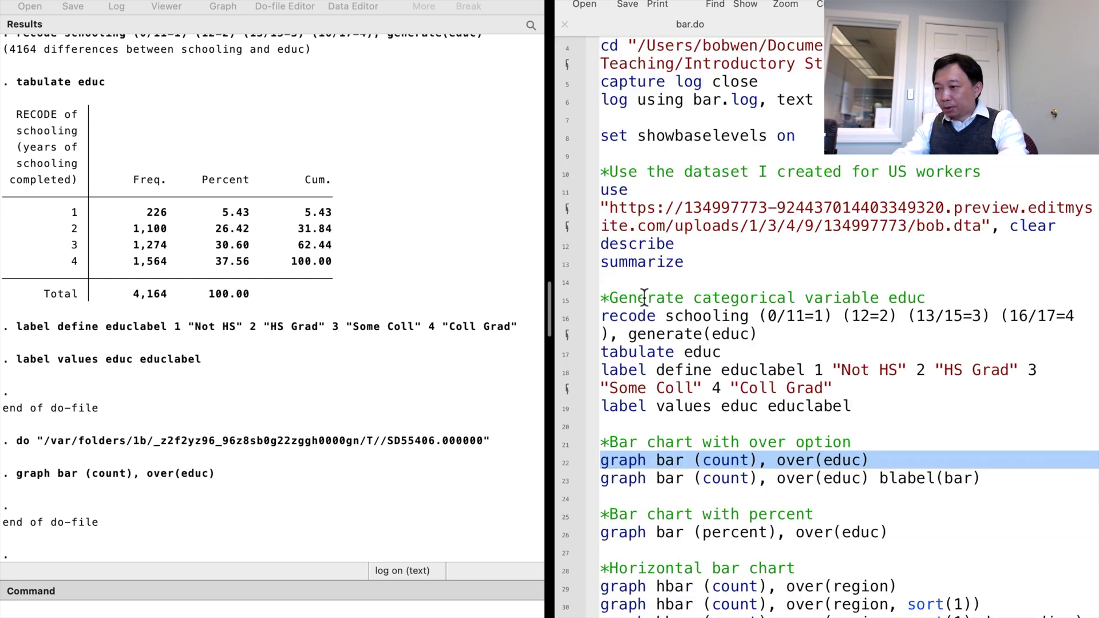
{"action": "left_click", "coordinate": [564, 488]}
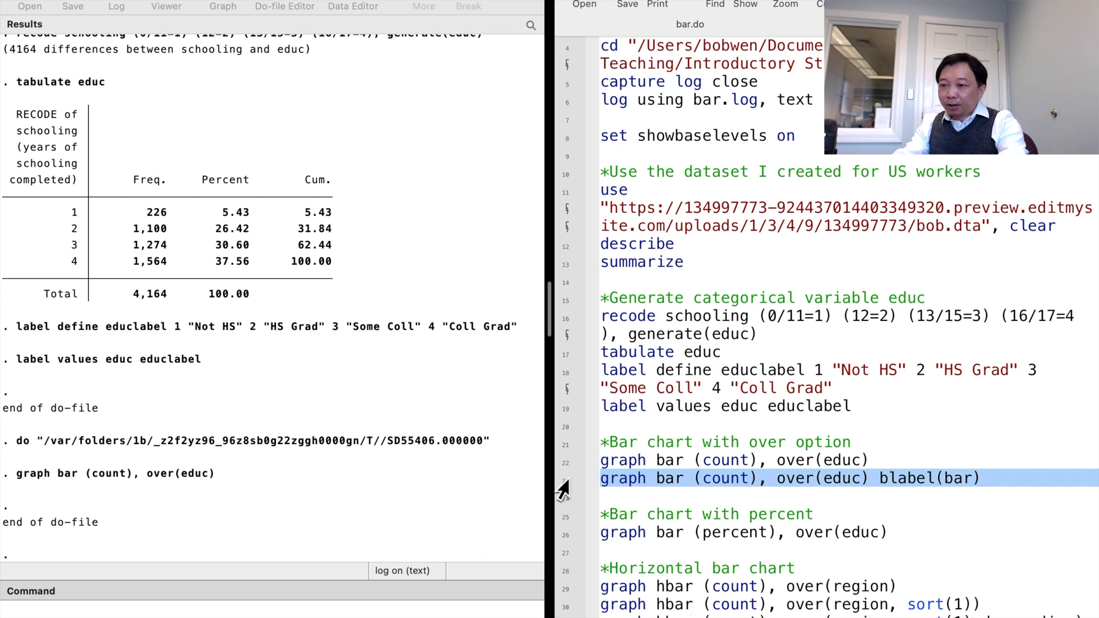
{"action": "key", "text": "super+shift+d"}
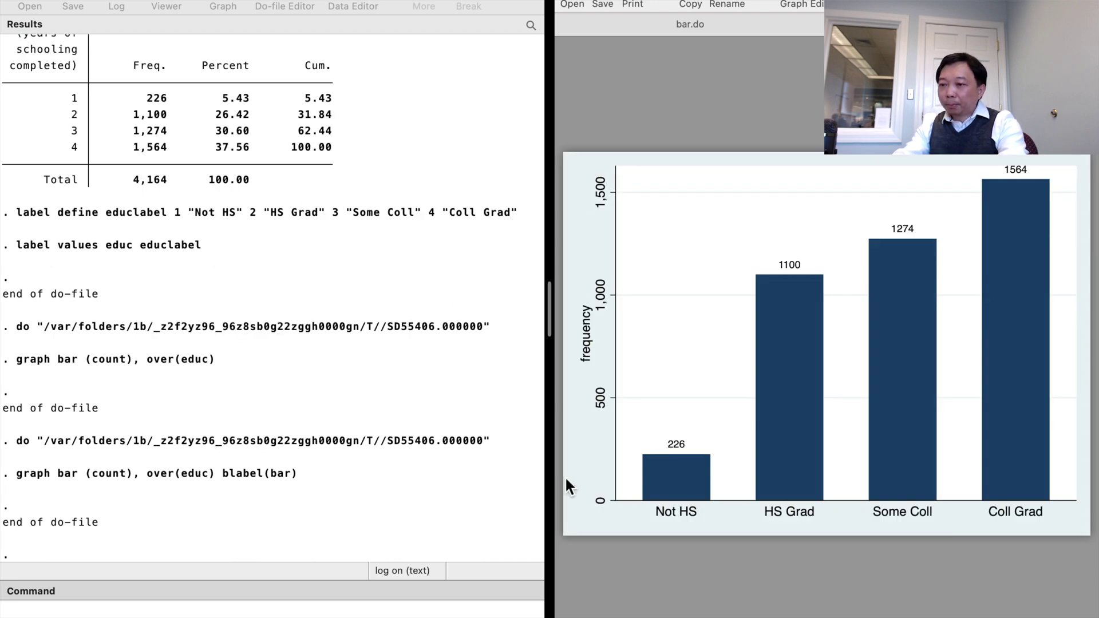
{"action": "left_click", "coordinate": [638, 26]}
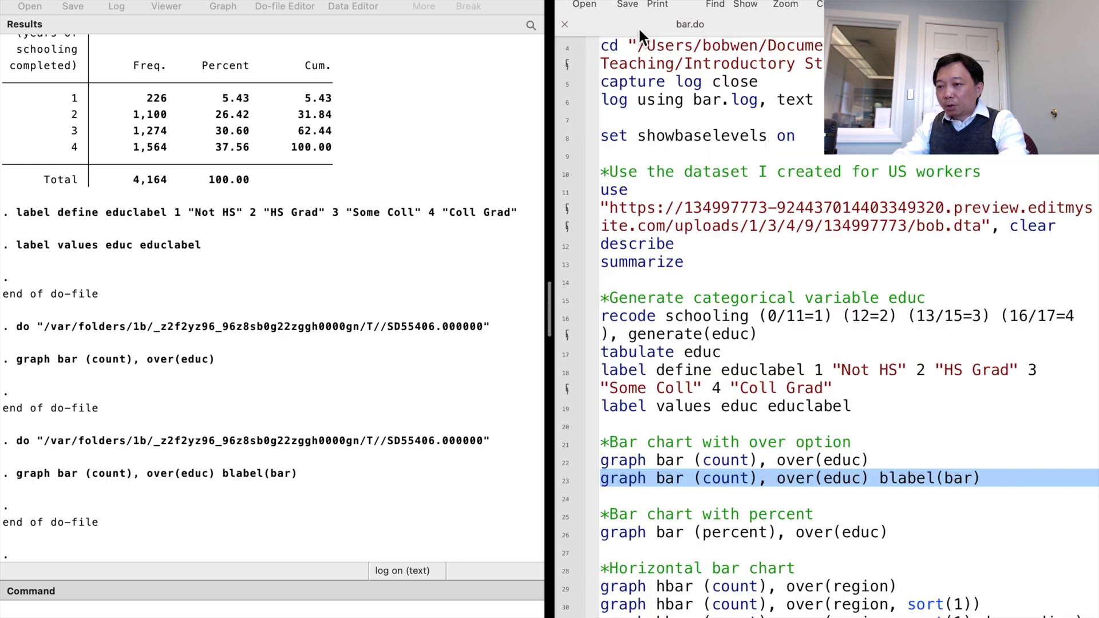
Step: Run graph bar (percent), over(educ), showing about 5% Not HS to 38% Coll Grad, then close it
{"action": "left_click", "coordinate": [562, 519]}
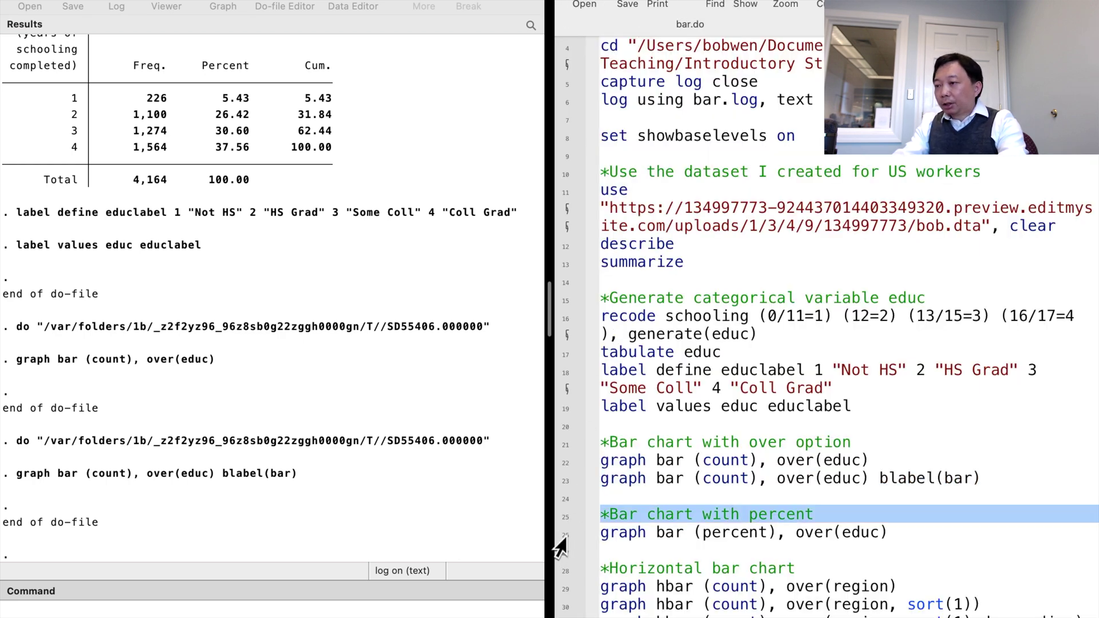
{"action": "left_click", "coordinate": [562, 539]}
{"action": "key", "text": "super+shift+d"}
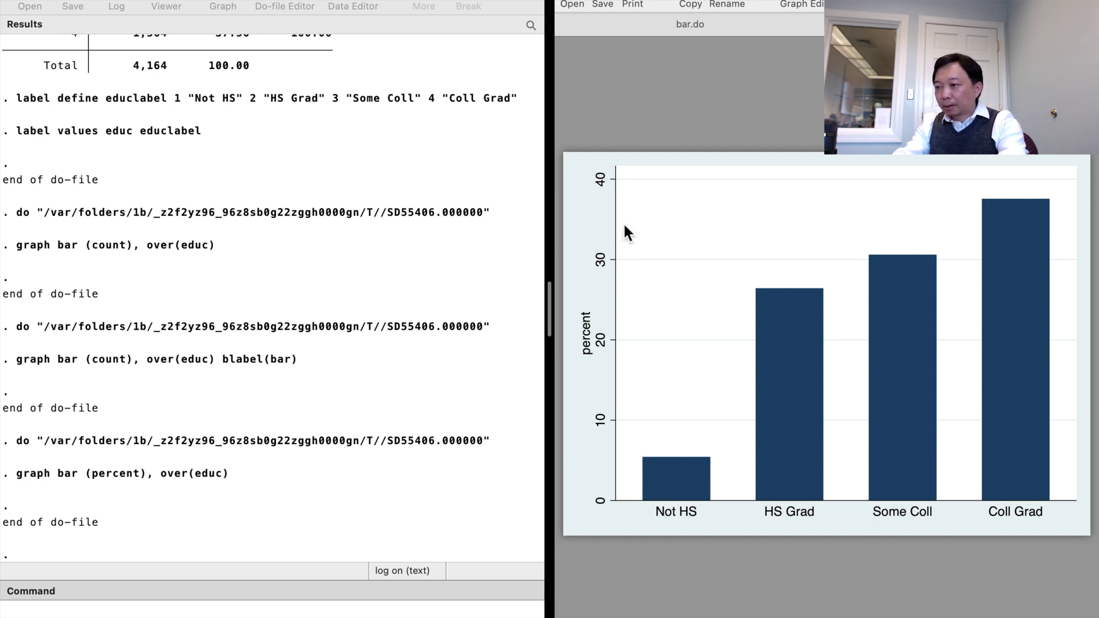
{"action": "left_click", "coordinate": [564, 24]}
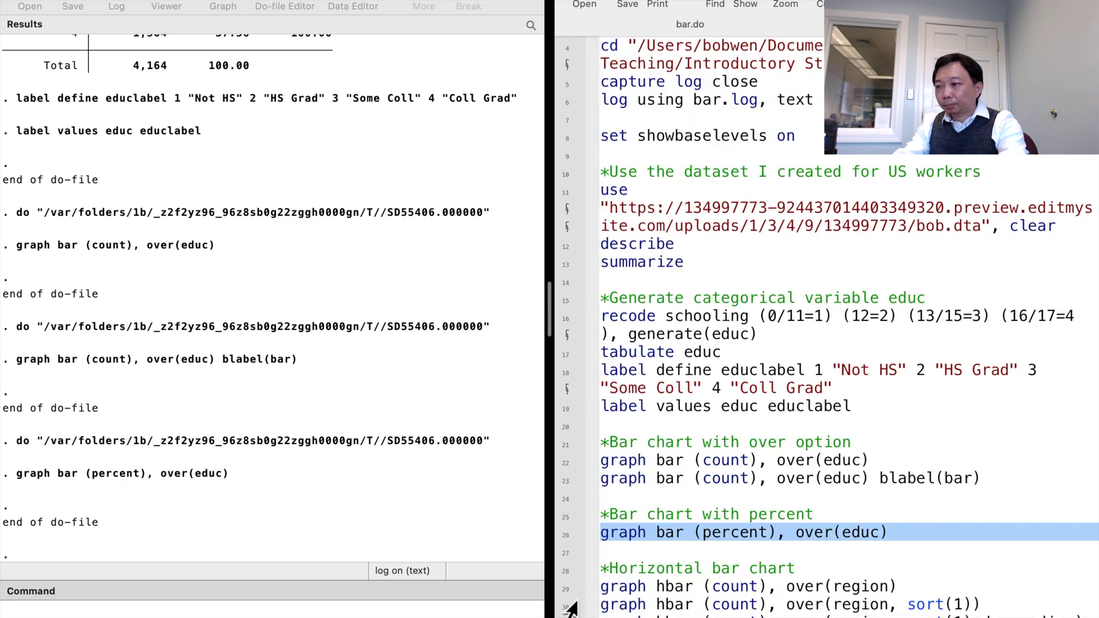
{"action": "scroll", "coordinate": [571, 601], "scroll_direction": "down", "scroll_amount": 5}
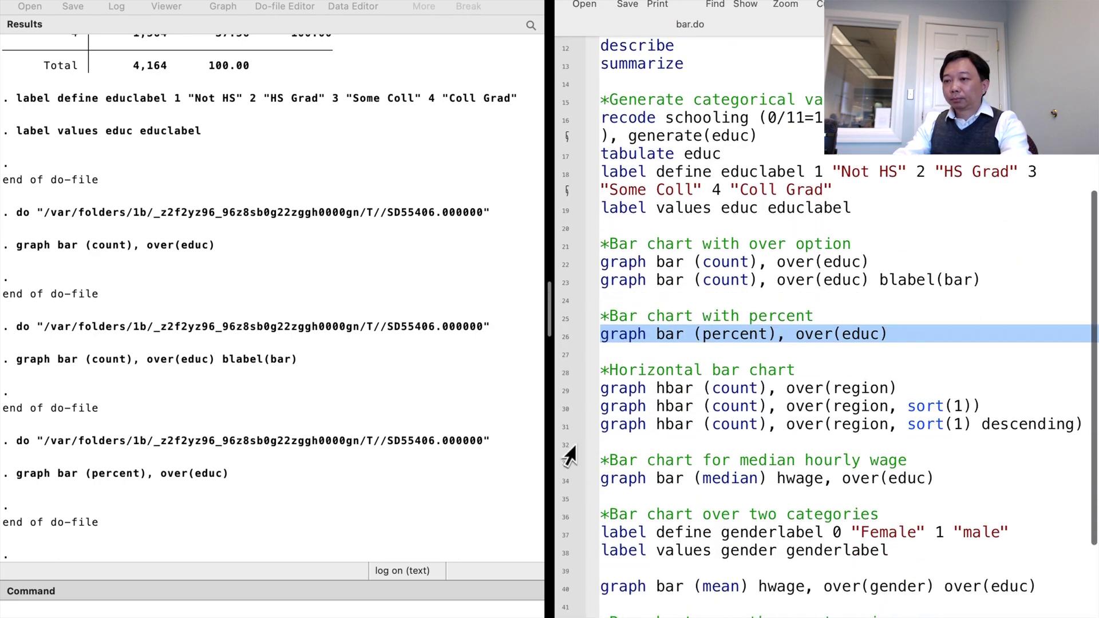
Step: Draw the unsorted horizontal bar chart of counts over region
{"action": "left_click", "coordinate": [560, 373]}
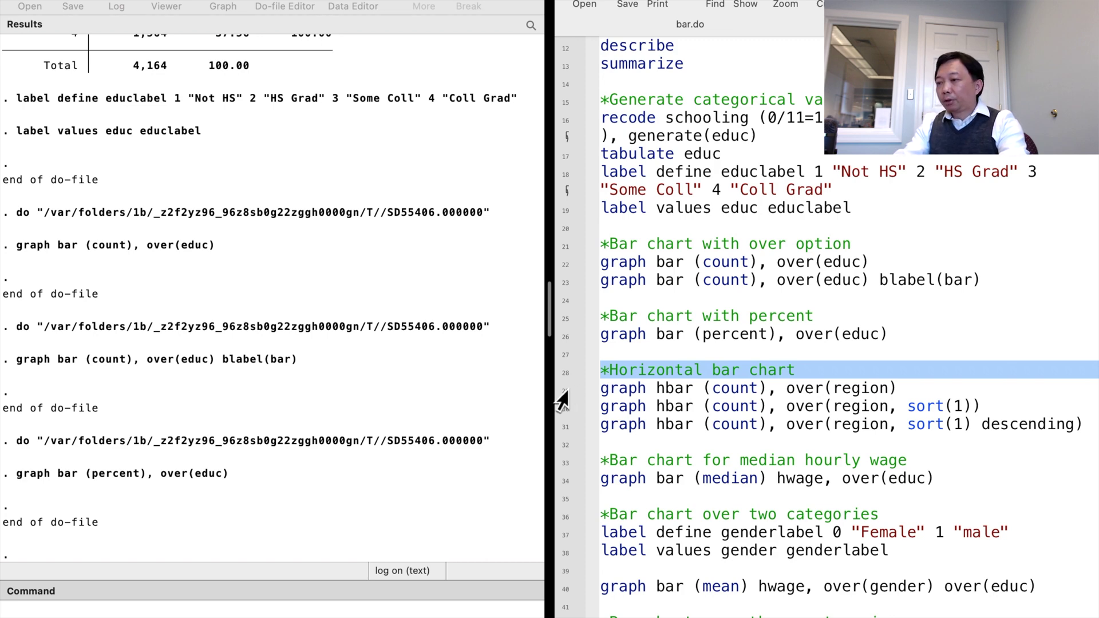
{"action": "left_click", "coordinate": [561, 392]}
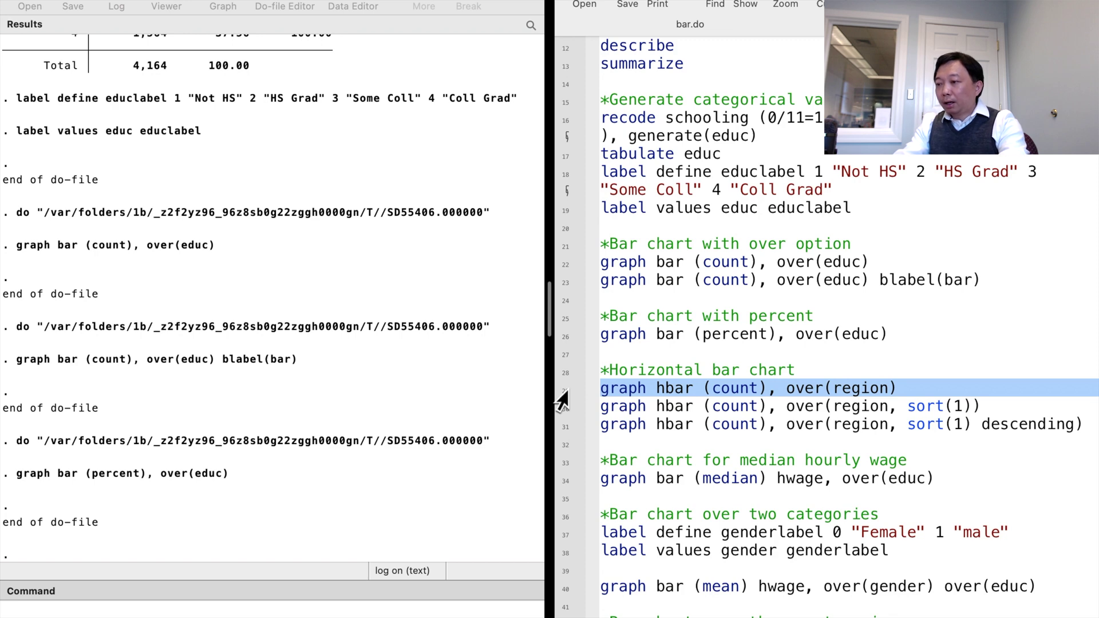
{"action": "key", "text": "super+shift+d"}
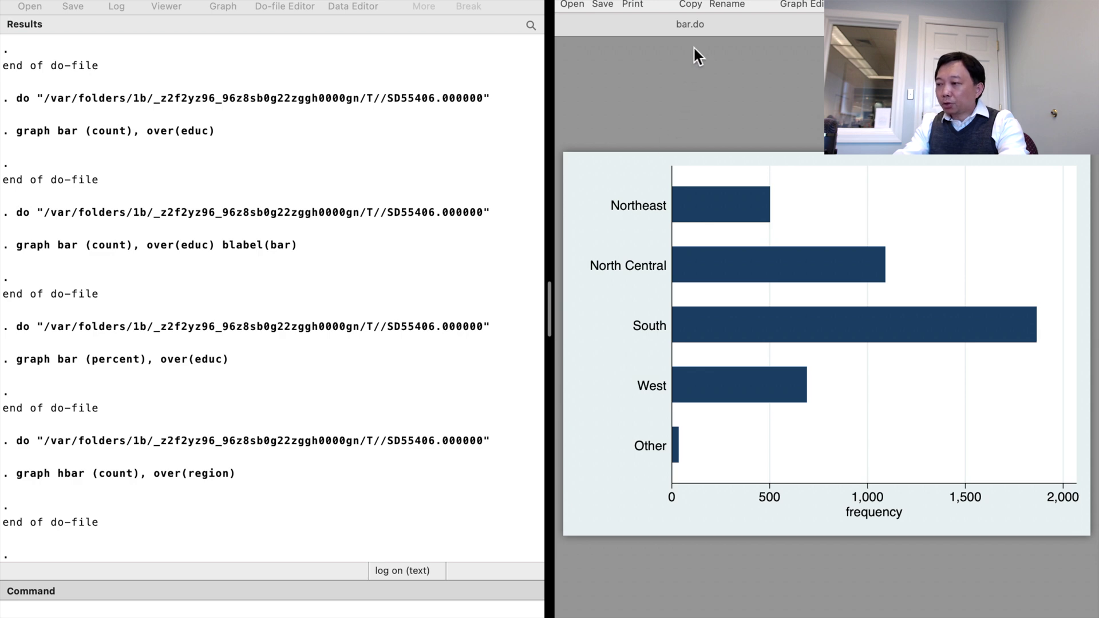
{"action": "left_click", "coordinate": [696, 25]}
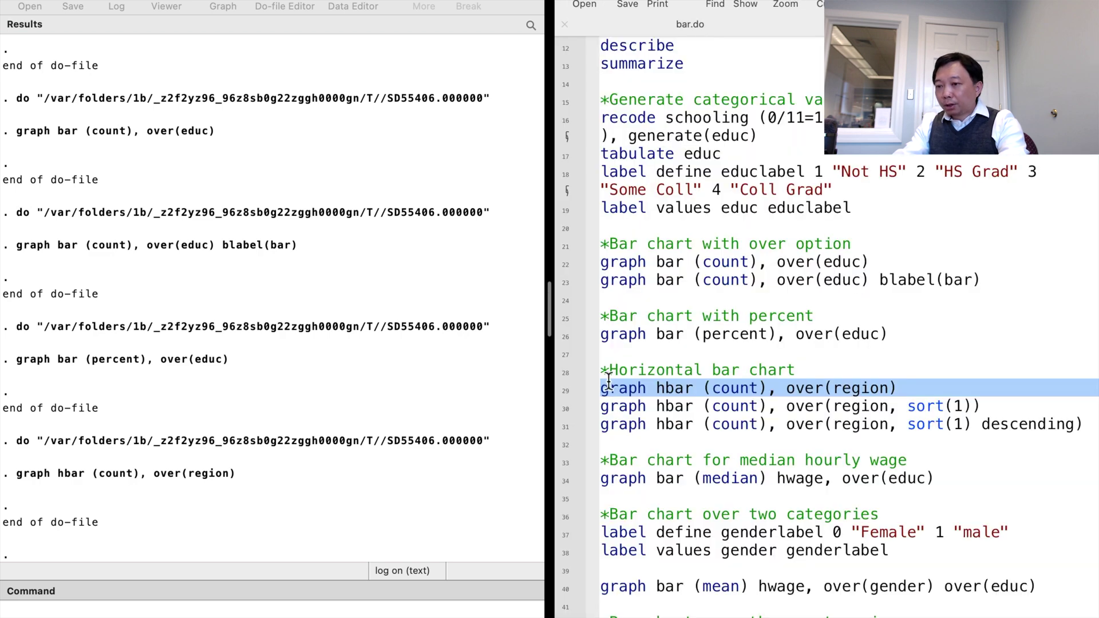
Step: Redraw the region chart with sort(1), smallest to largest
{"action": "left_click", "coordinate": [561, 410]}
{"action": "key", "text": "super+shift+d"}
{"action": "scroll", "coordinate": [562, 412], "scroll_direction": "down", "scroll_amount": 1}
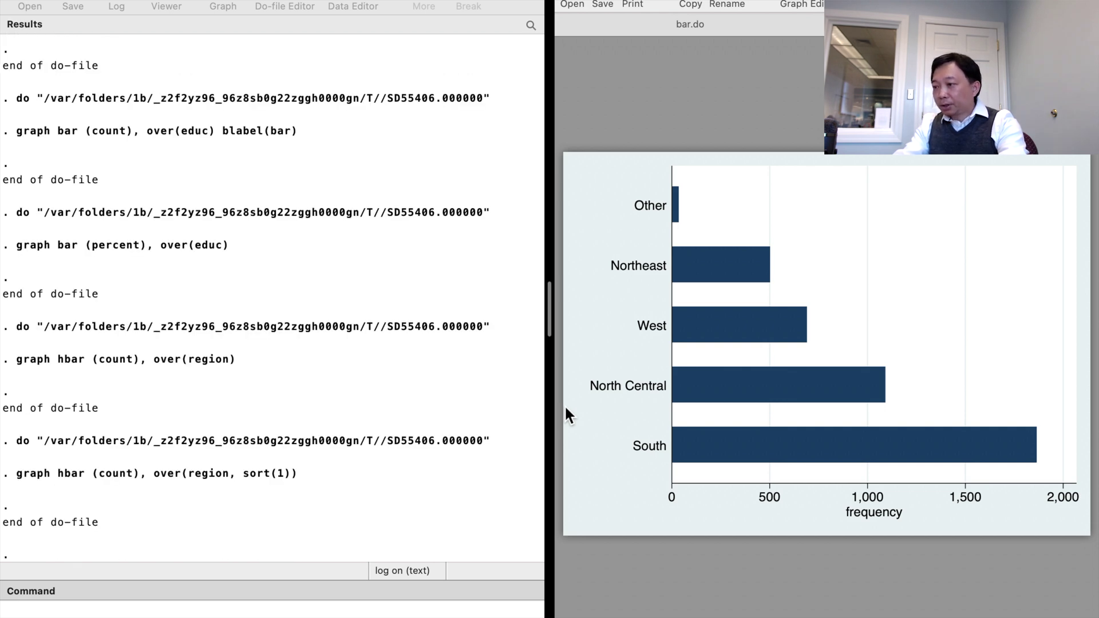
{"action": "left_click", "coordinate": [643, 23]}
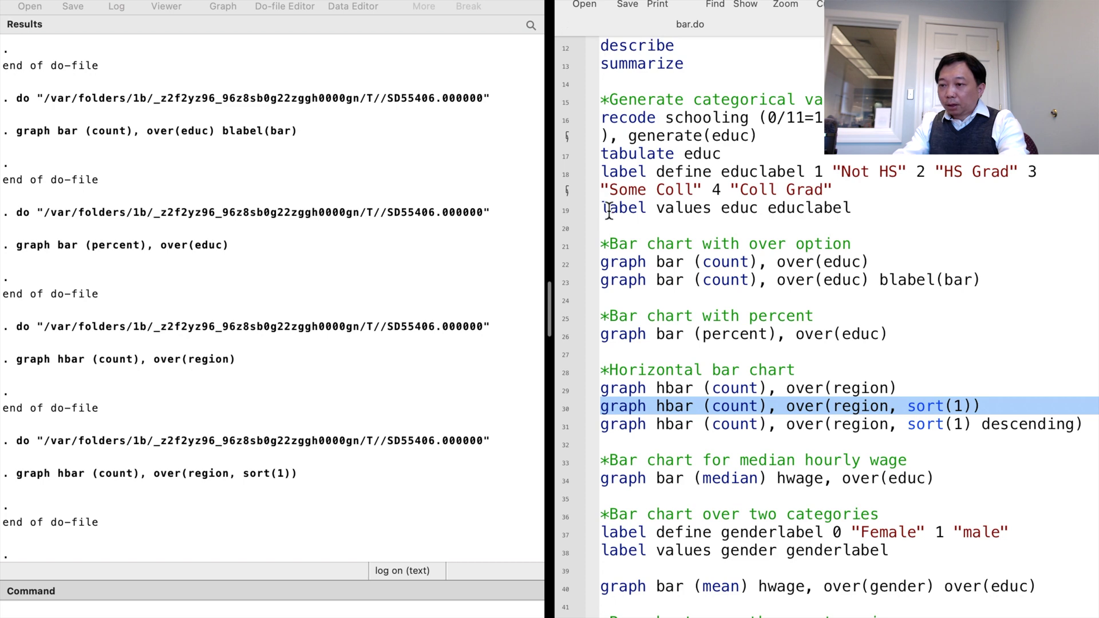
Step: Redraw the region chart with sort(1) descending, largest to smallest
{"action": "left_click", "coordinate": [566, 427]}
{"action": "scroll", "coordinate": [566, 438], "scroll_direction": "down", "scroll_amount": 1}
{"action": "key", "text": "super+shift+d"}
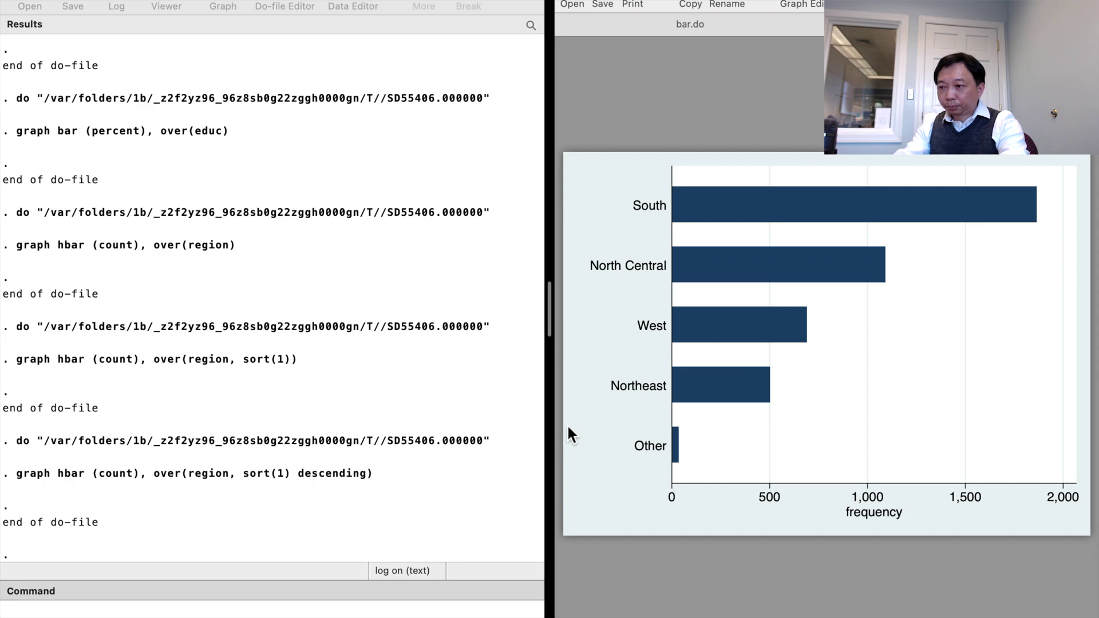
{"action": "left_click", "coordinate": [682, 28]}
{"action": "left_click", "coordinate": [567, 464]}
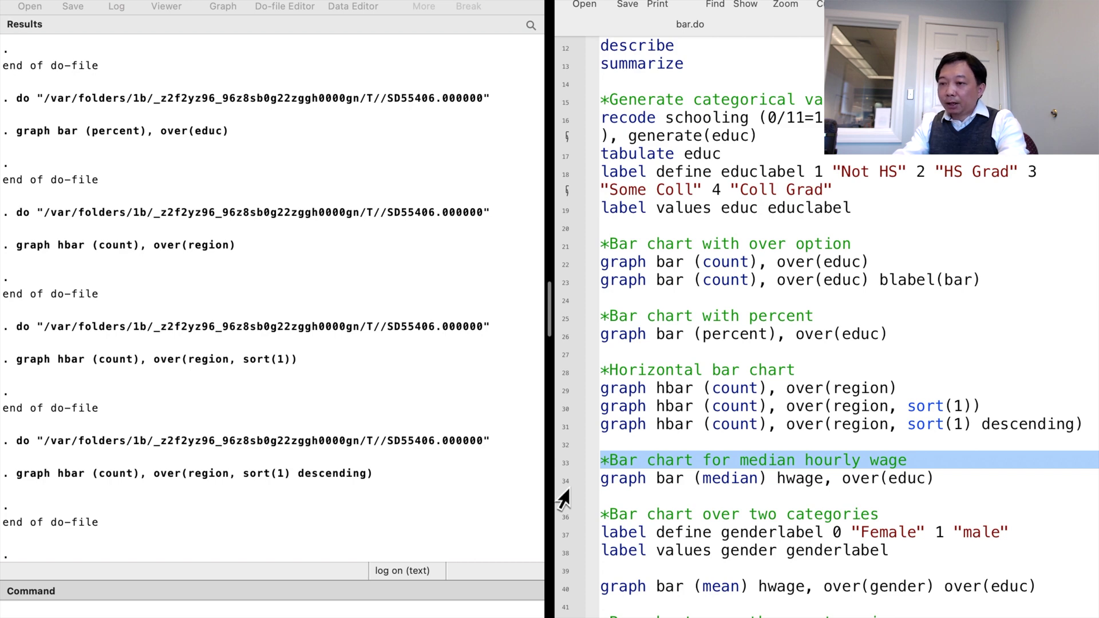
Step: Run graph bar (median) hwage over educ, showing medians from about 11 (Not HS) to 26 (Coll Grad)
{"action": "left_click", "coordinate": [561, 494]}
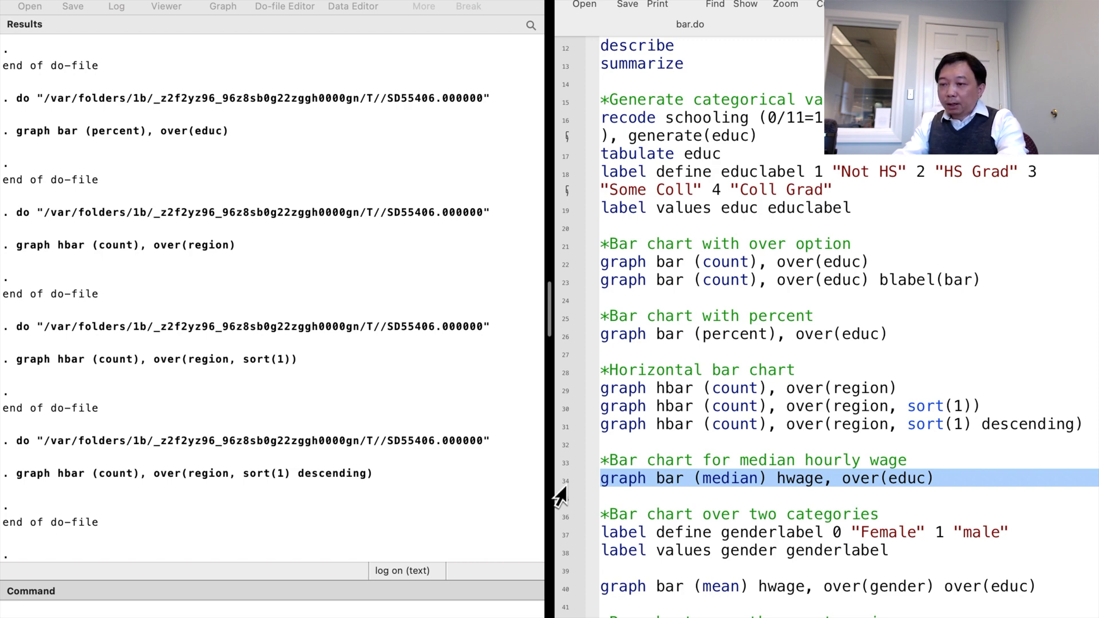
{"action": "key", "text": "super+shift+d"}
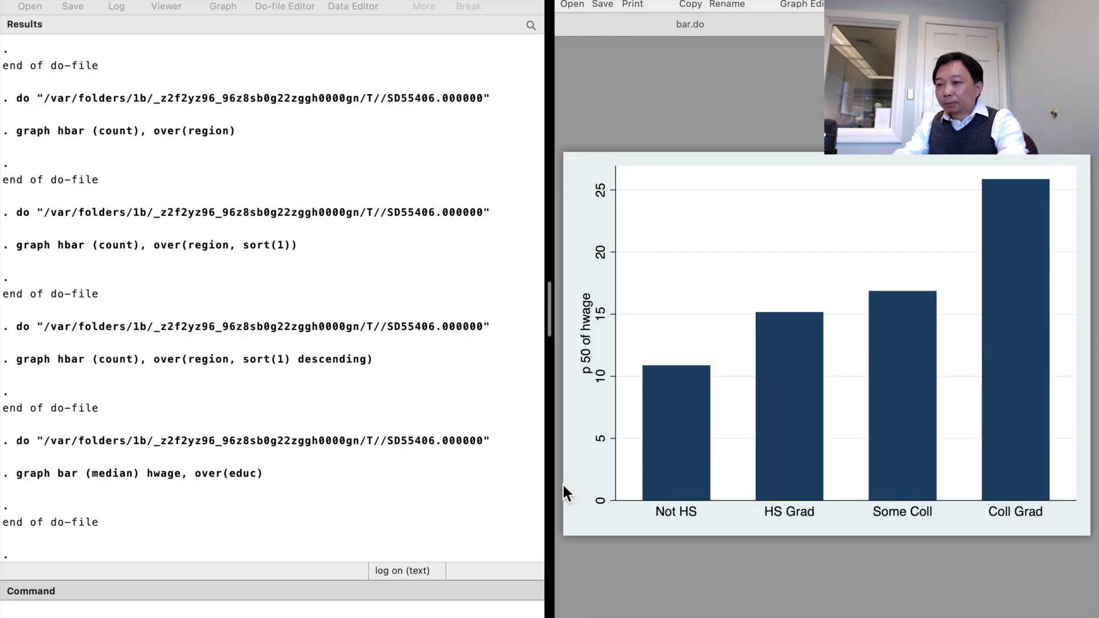
Step: Define and apply the Female and male value labels to gender
{"action": "left_click", "coordinate": [679, 24]}
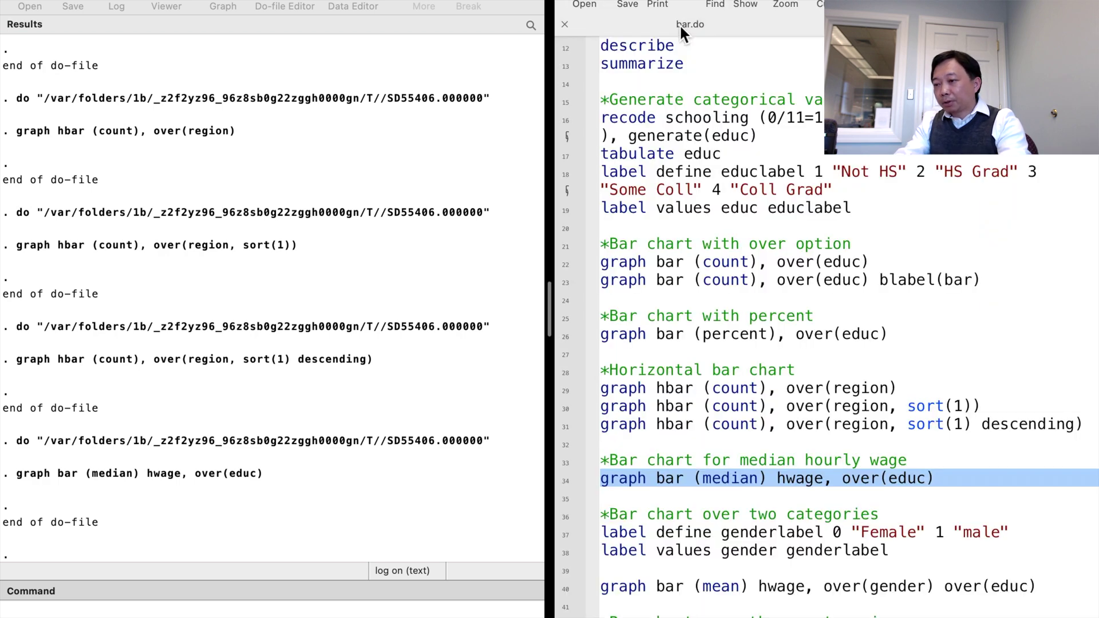
{"action": "left_click", "coordinate": [562, 516]}
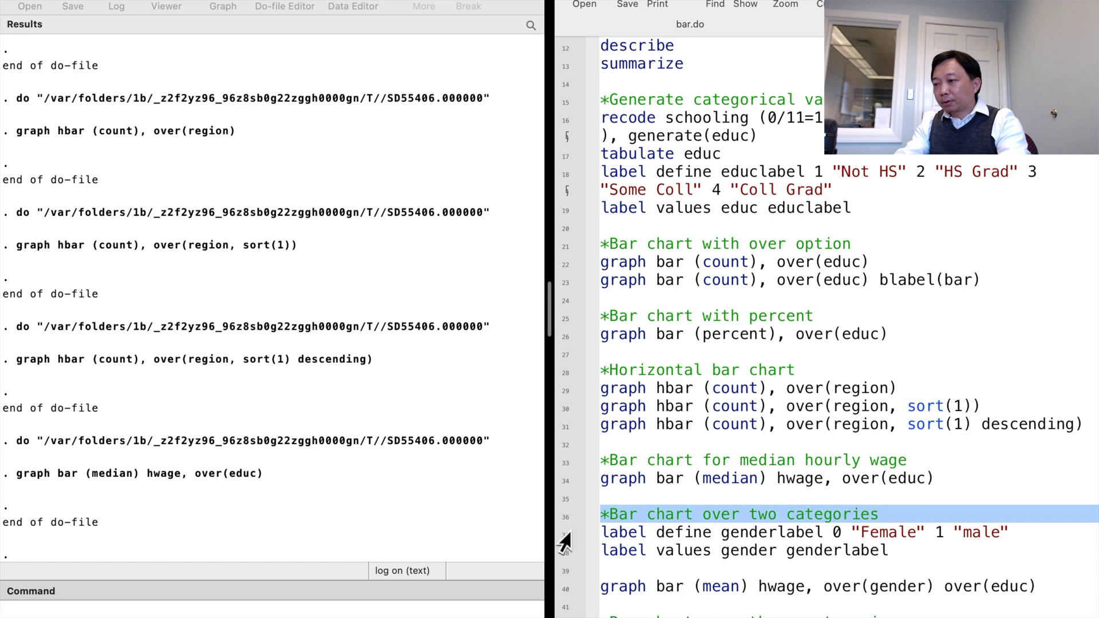
{"action": "left_click", "coordinate": [564, 537]}
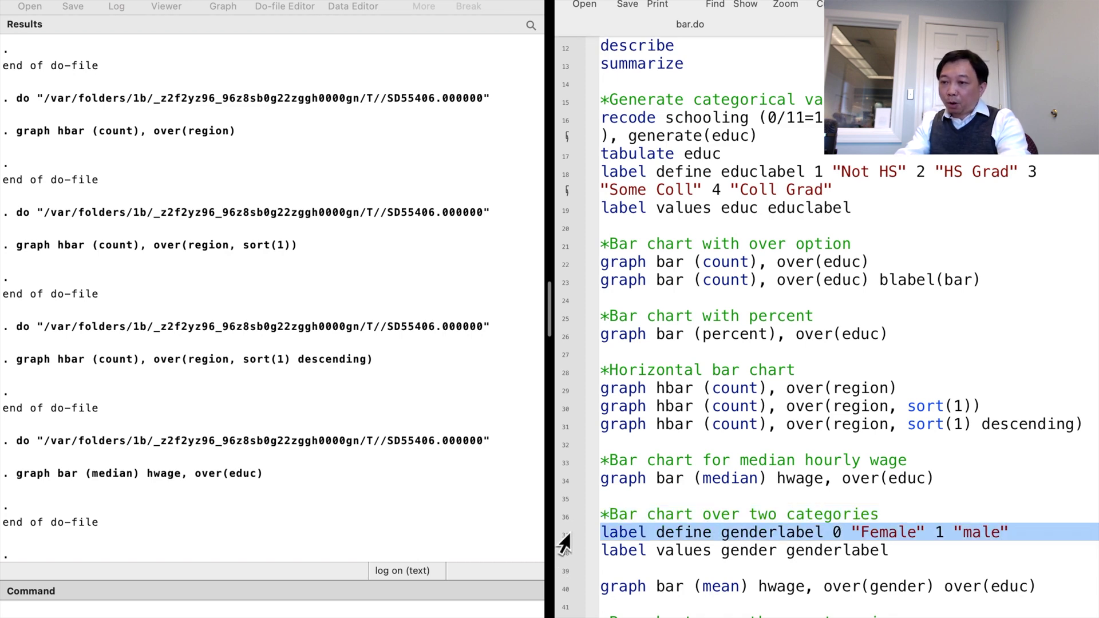
{"action": "left_click_drag", "start_coordinate": [564, 544], "coordinate": [564, 564]}
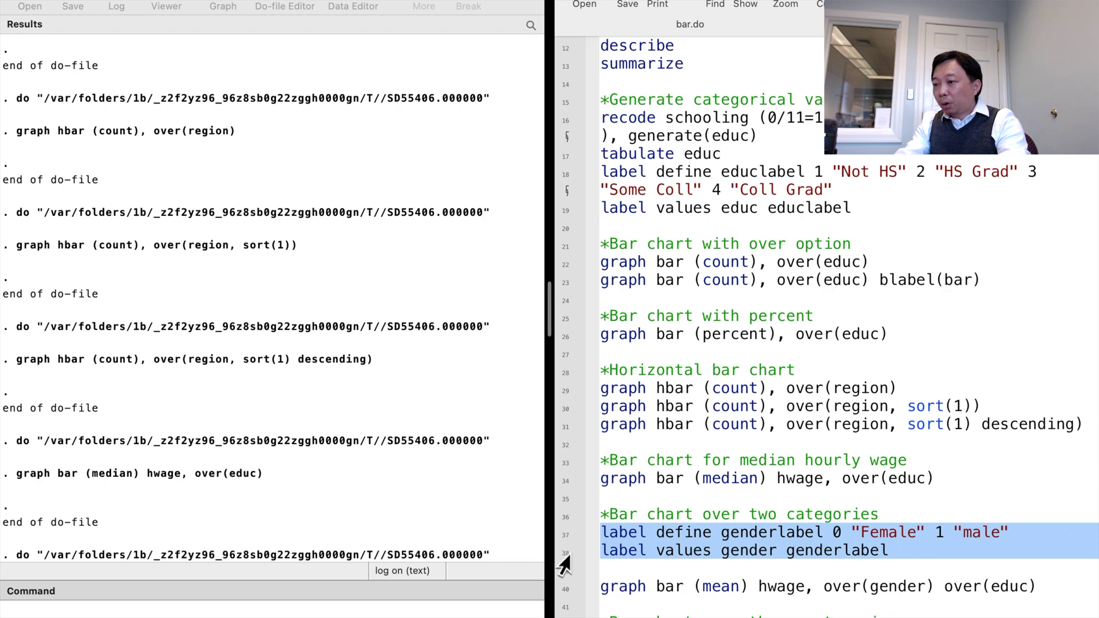
{"action": "key", "text": "super+shift+d"}
Step: Chart mean hwage over(gender) over(educ), with males higher in each group
{"action": "scroll", "coordinate": [587, 530], "scroll_direction": "down", "scroll_amount": 2}
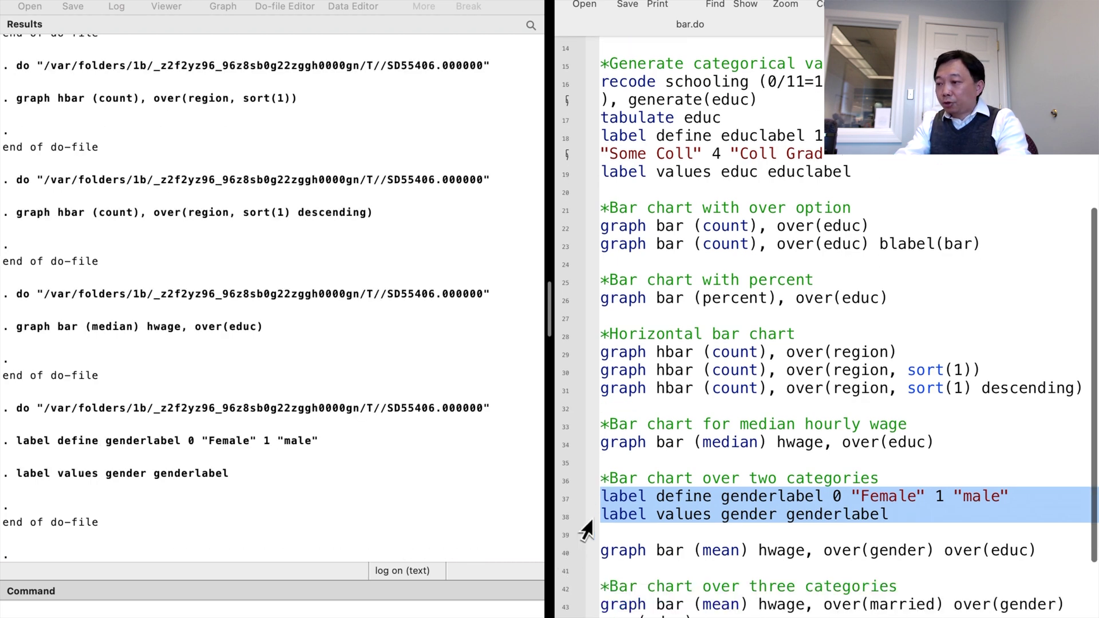
{"action": "left_click", "coordinate": [565, 553]}
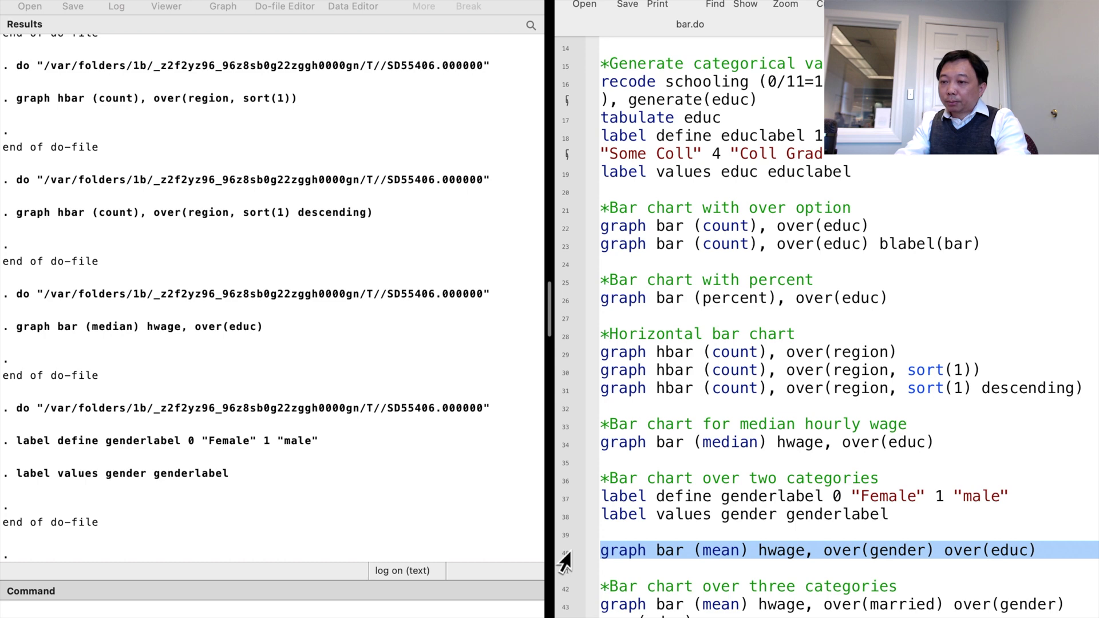
{"action": "key", "text": "super+shift+d"}
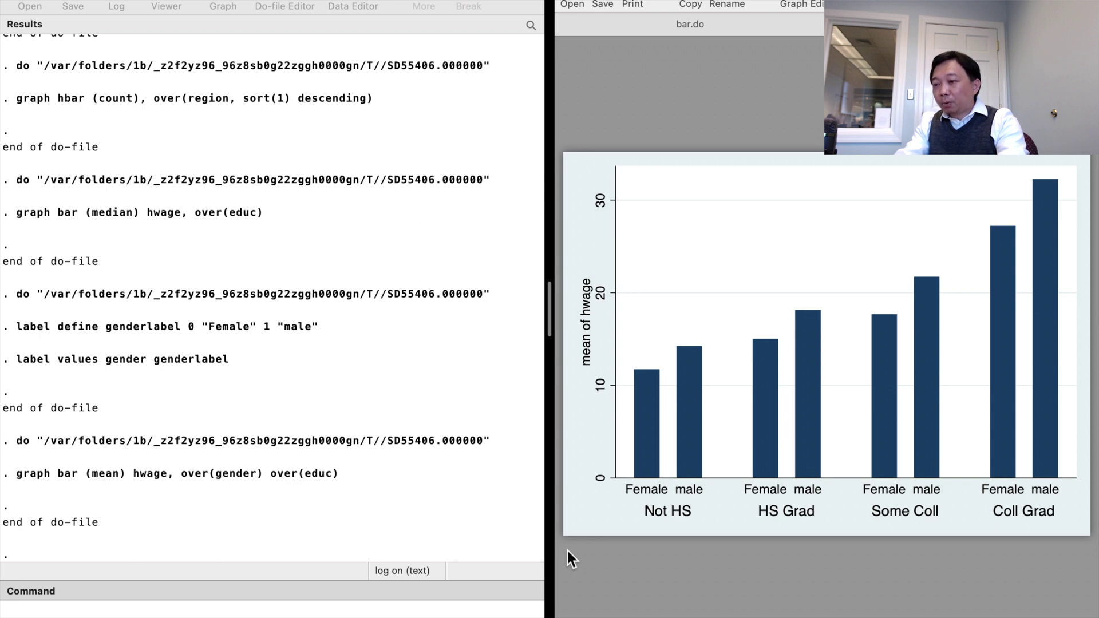
Step: Run the graph bar (mean) hwage command over married, gender and educ
{"action": "left_click", "coordinate": [692, 28]}
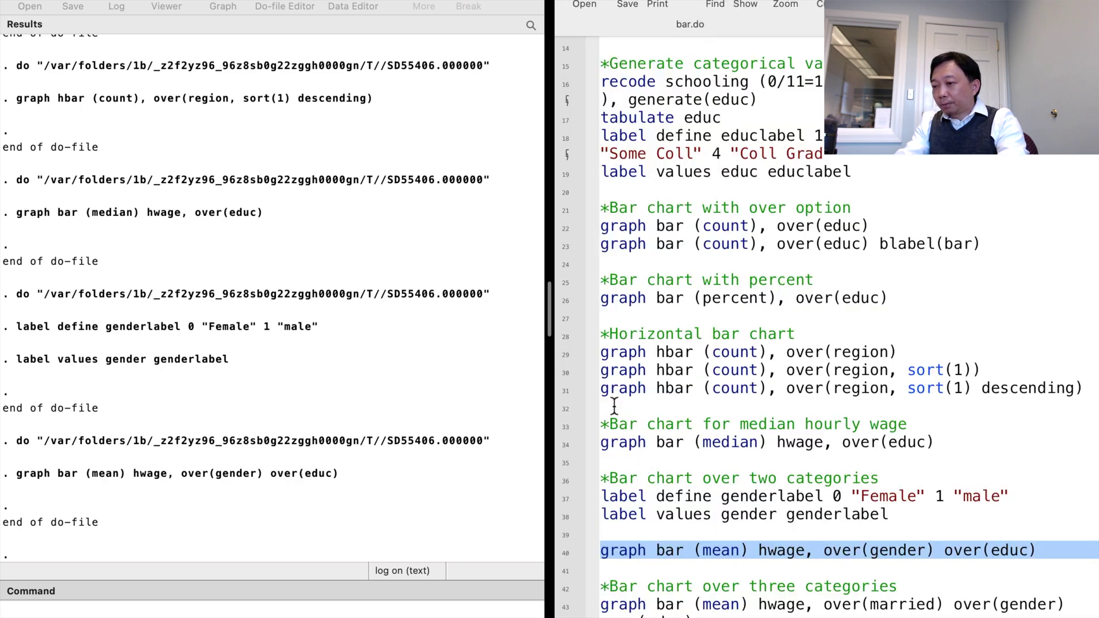
{"action": "left_click", "coordinate": [564, 591]}
{"action": "scroll", "coordinate": [562, 598], "scroll_direction": "down", "scroll_amount": 1}
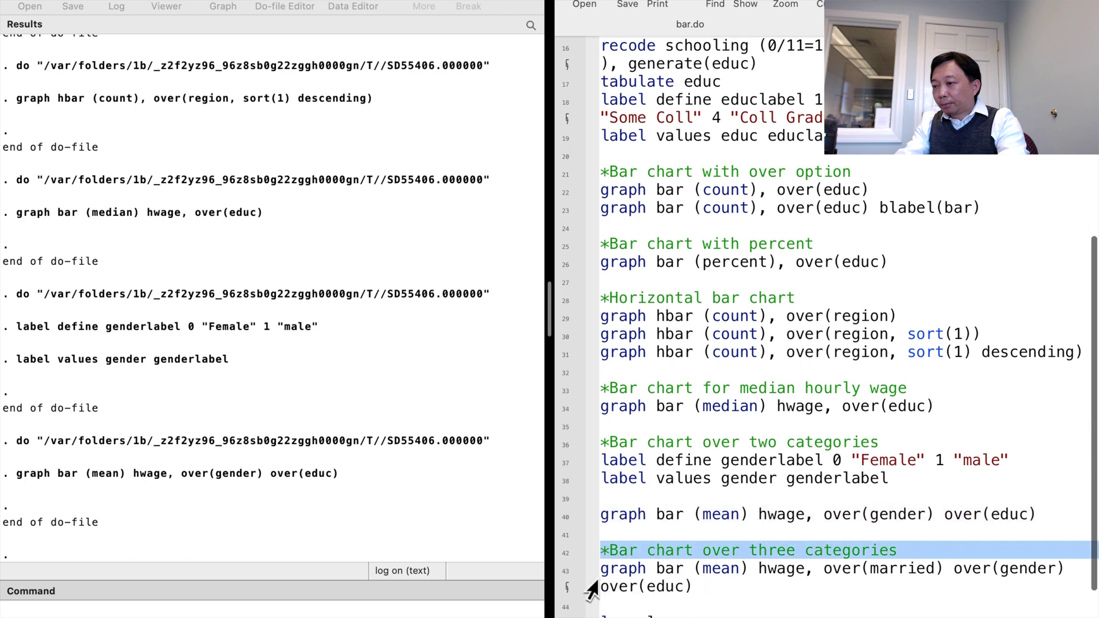
{"action": "left_click", "coordinate": [562, 574]}
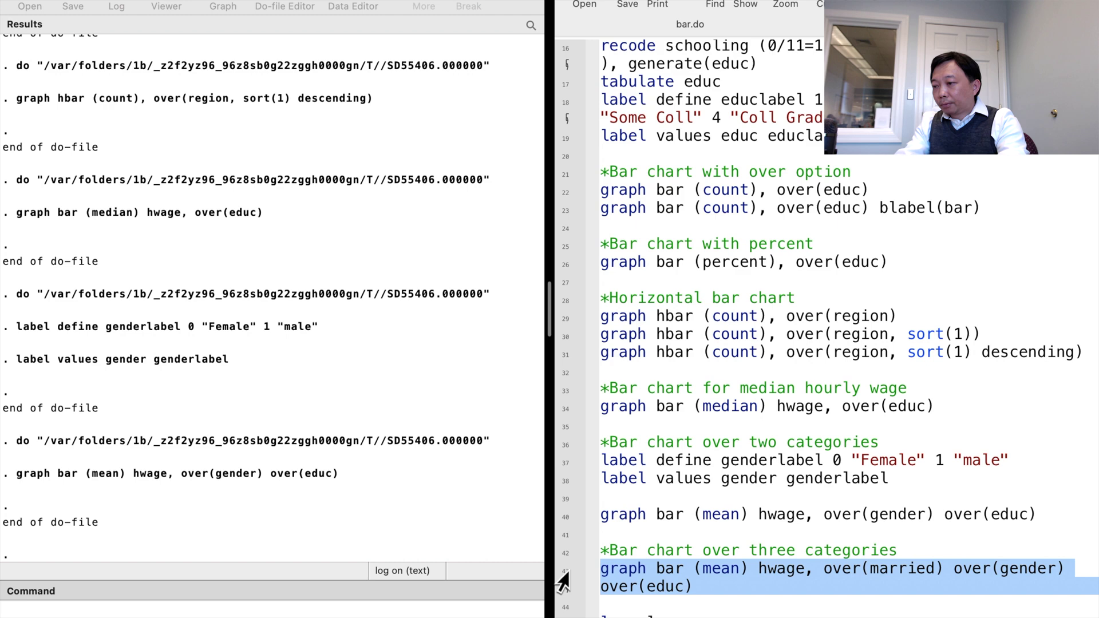
{"action": "key", "text": "super+shift+d"}
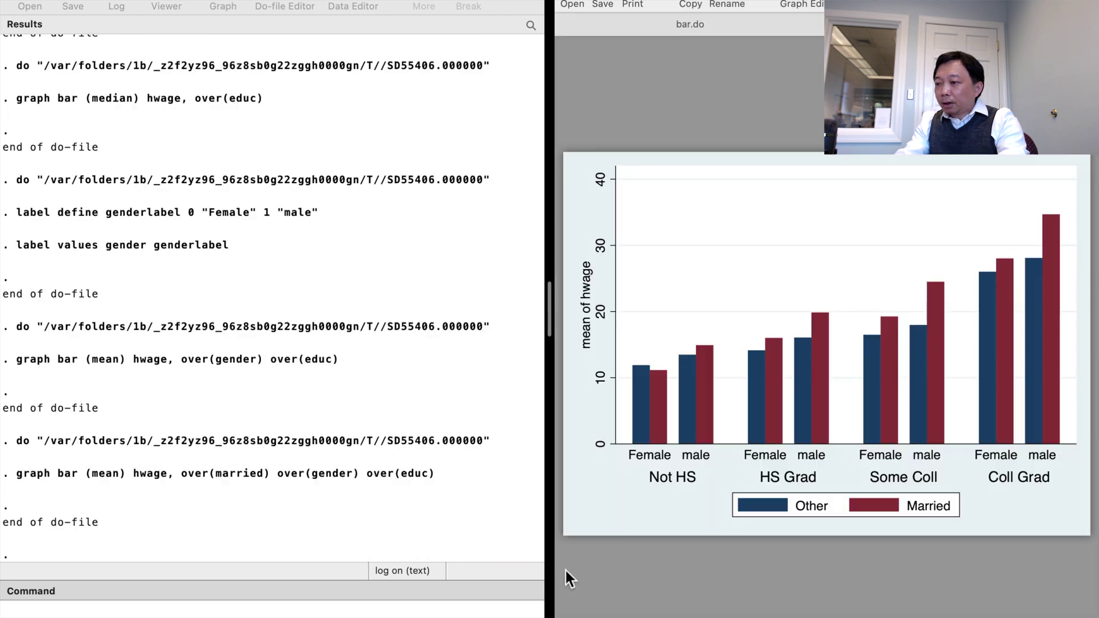